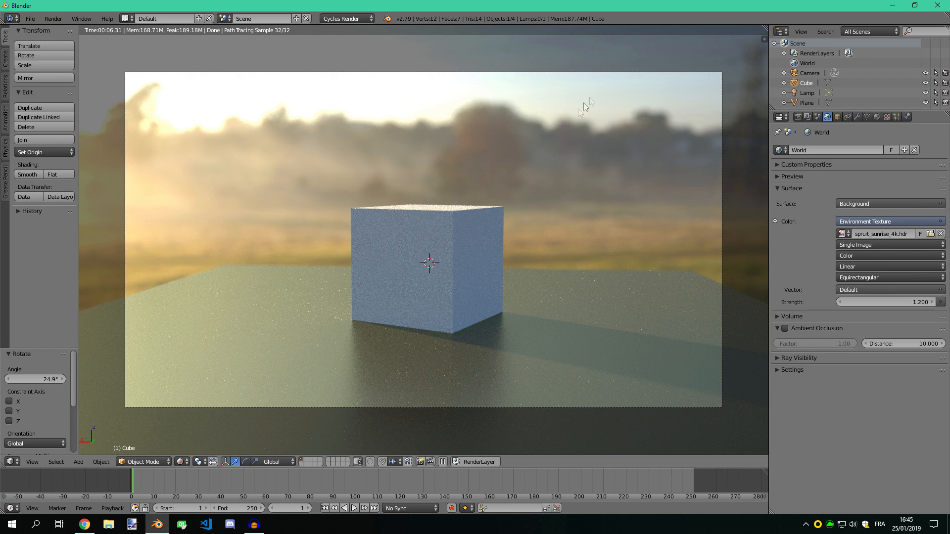
Select the camera and raise its depth of field aperture size to 1.39
right_click(593, 72)
click(856, 117)
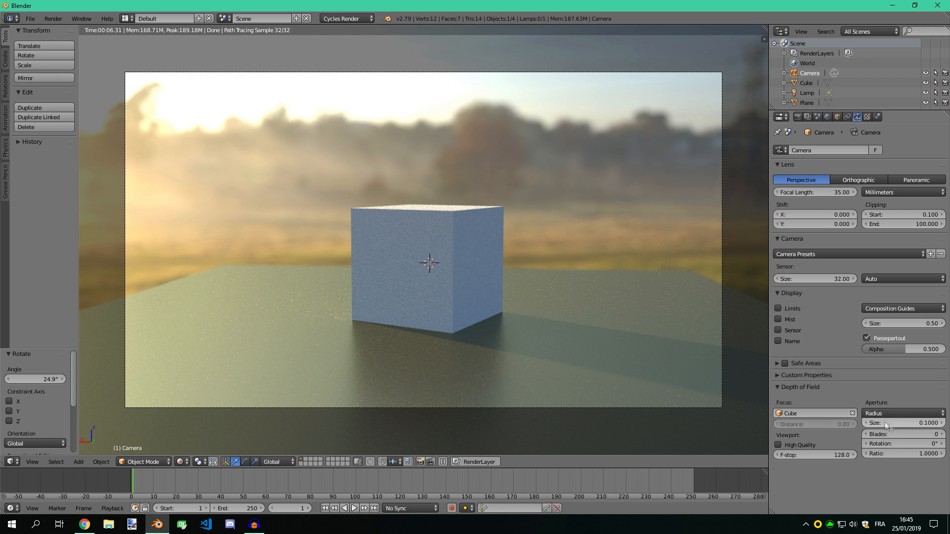
drag(900, 429, 915, 429)
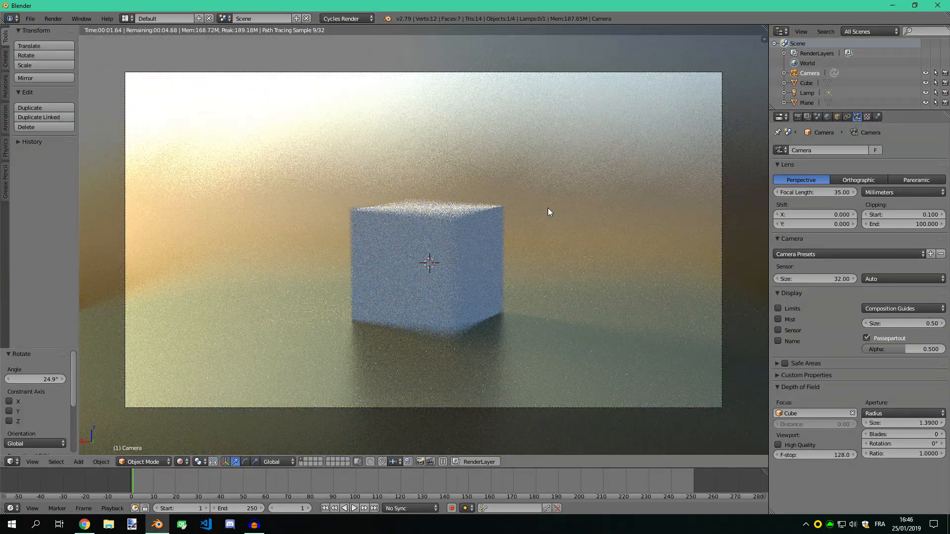
Lower the camera's depth of field aperture size to 0.08
drag(922, 425, 856, 425)
click(361, 134)
click(943, 425)
click(943, 425)
click(943, 425)
click(943, 425)
click(943, 425)
click(943, 425)
click(943, 425)
click(943, 425)
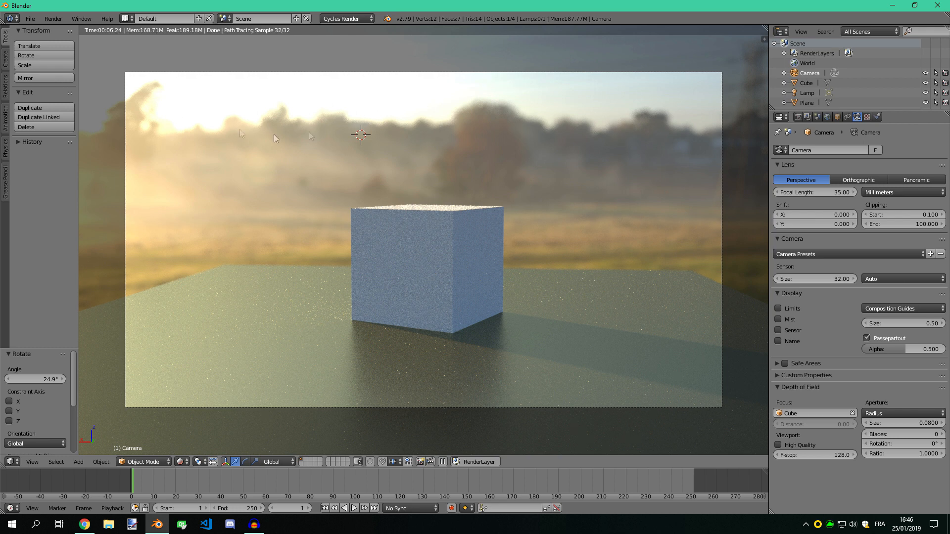
Start a new scene by reloading the start-up file
click(29, 19)
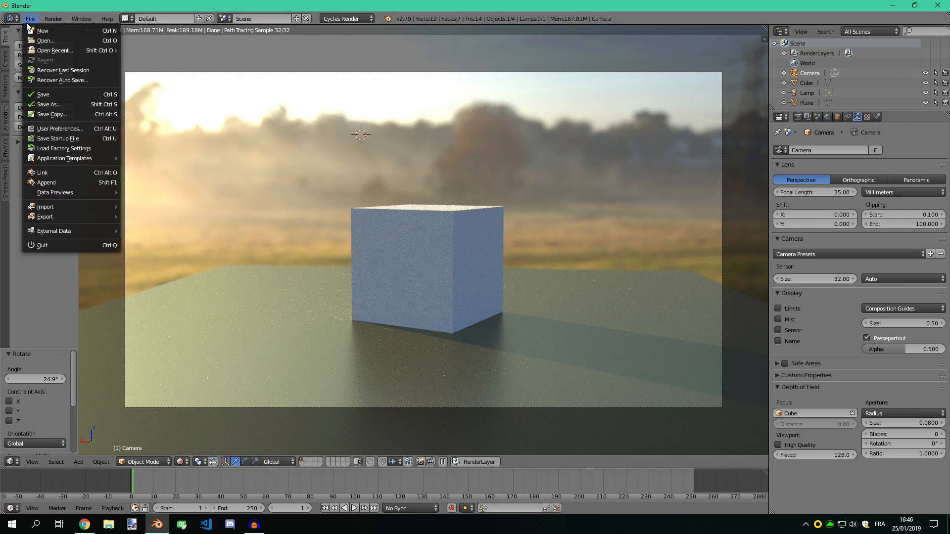
click(40, 31)
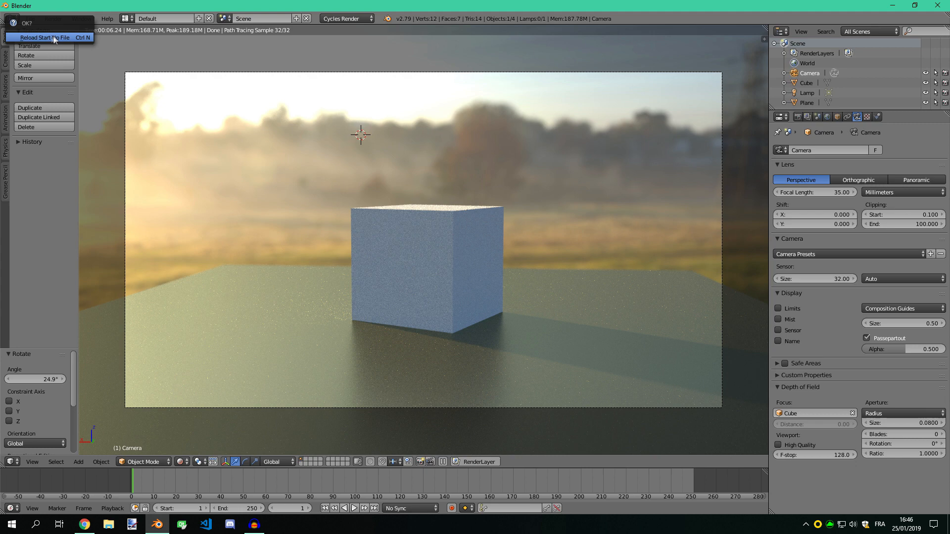
click(37, 32)
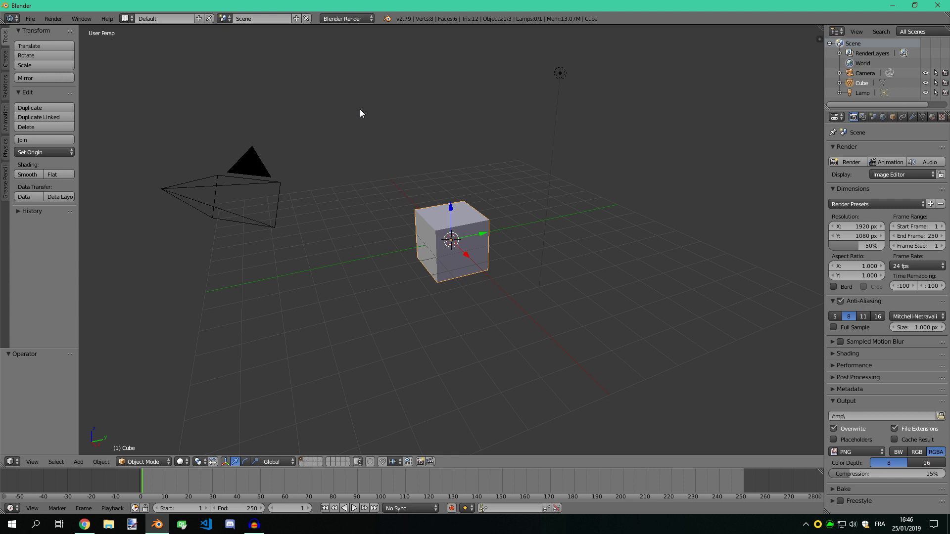
Switch the render engine to Cycles with GPU Compute as the device, and widen the properties editor
click(358, 18)
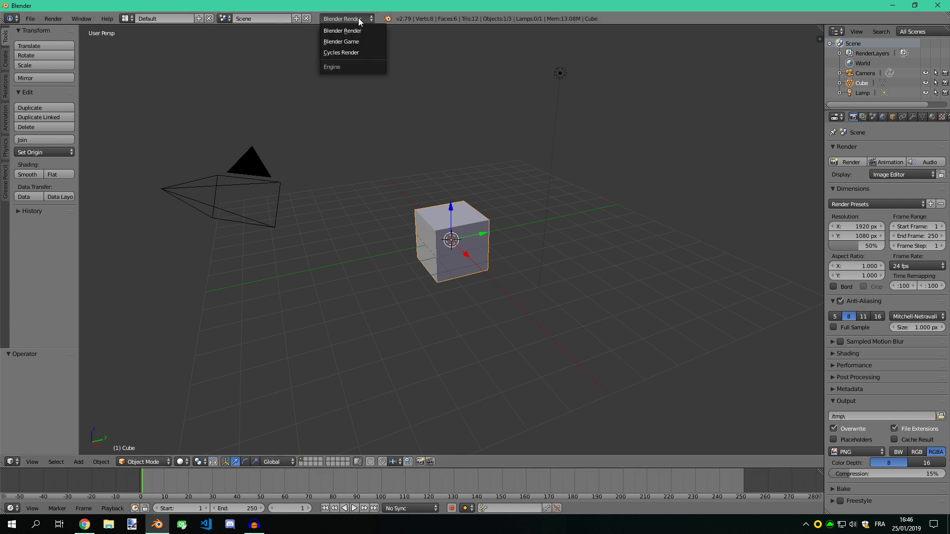
click(333, 52)
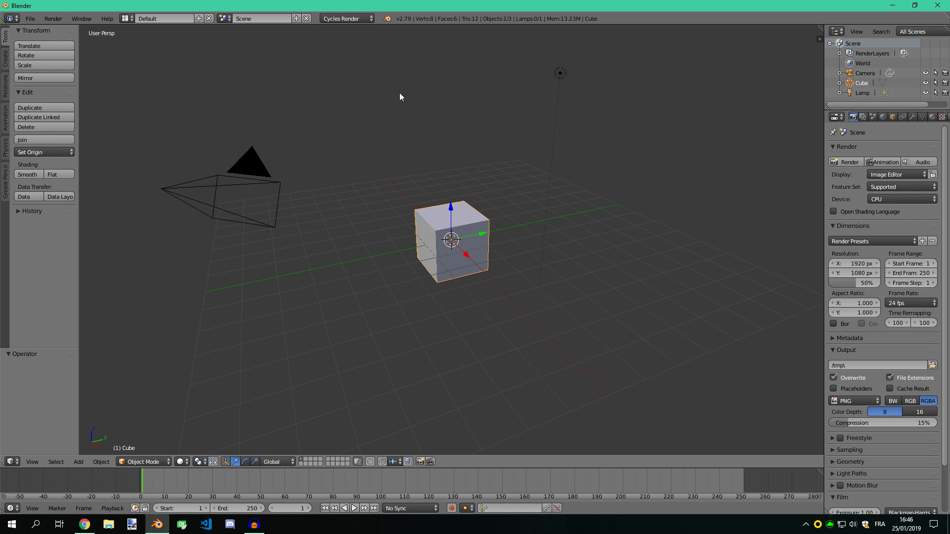
click(883, 200)
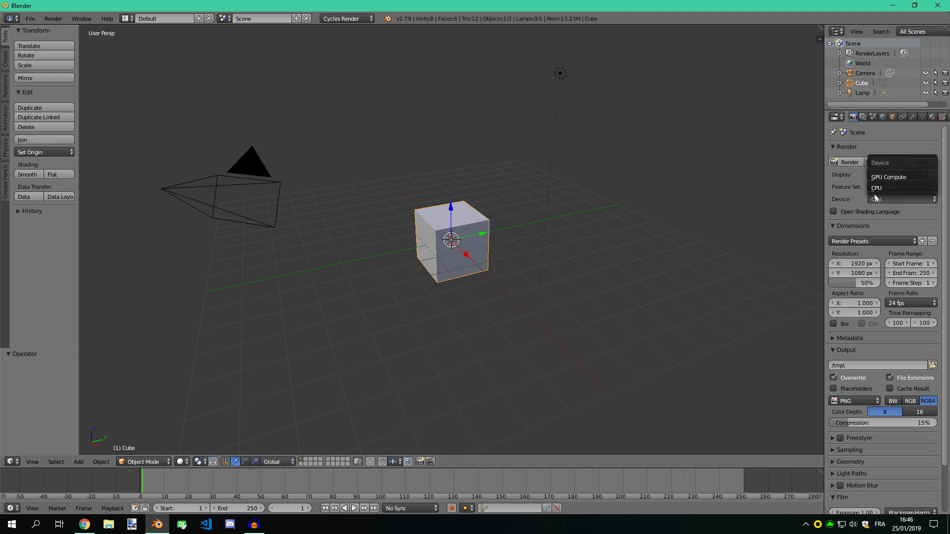
click(898, 177)
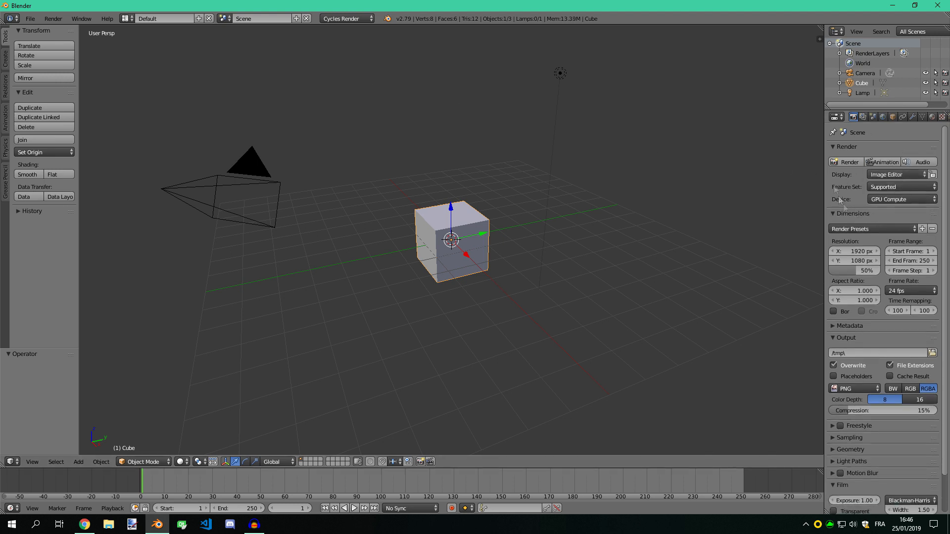
drag(823, 138, 709, 138)
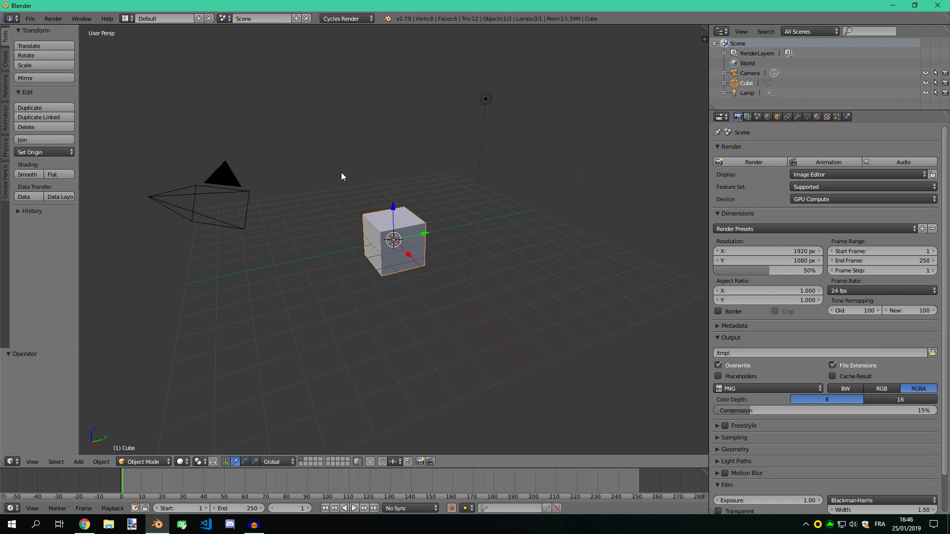
View the scene through the camera and enable nodes for the world, with Background as its surface shader
key(KP_0)
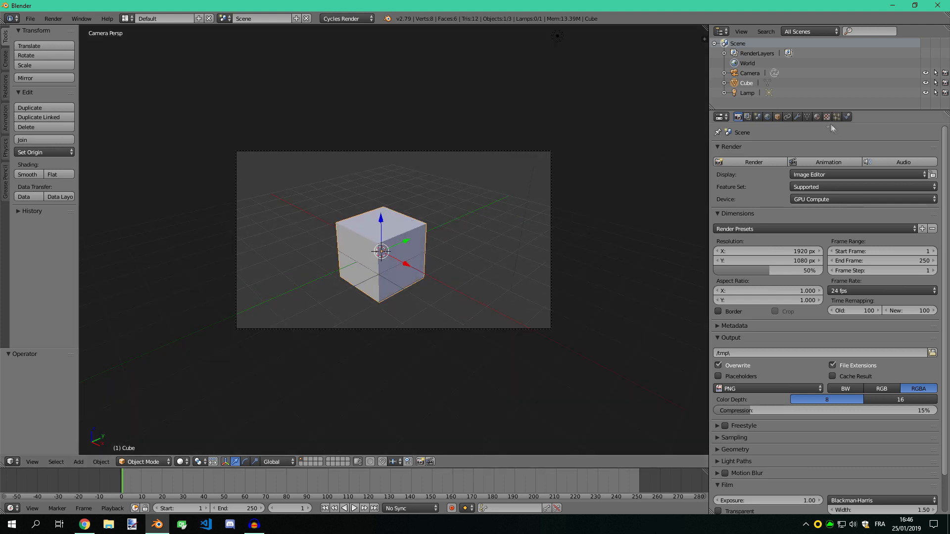
click(767, 119)
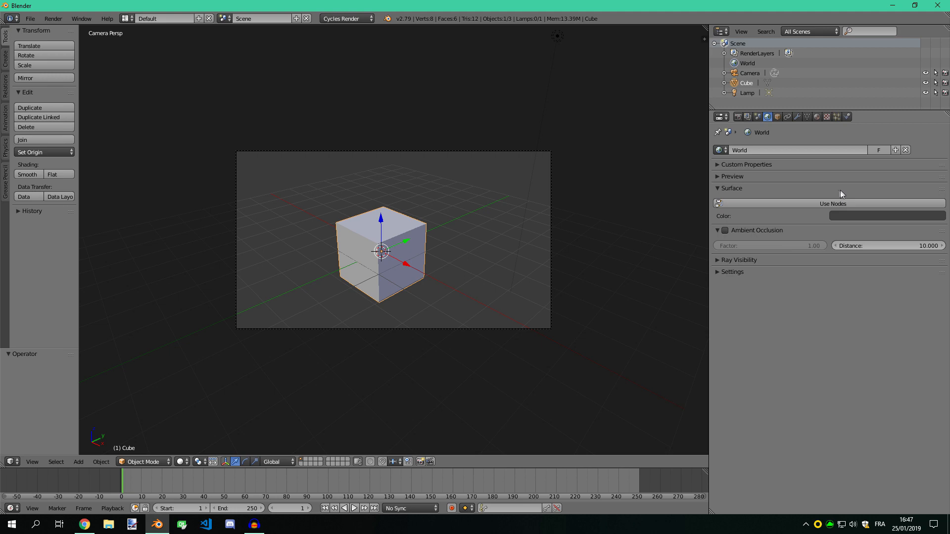
click(826, 204)
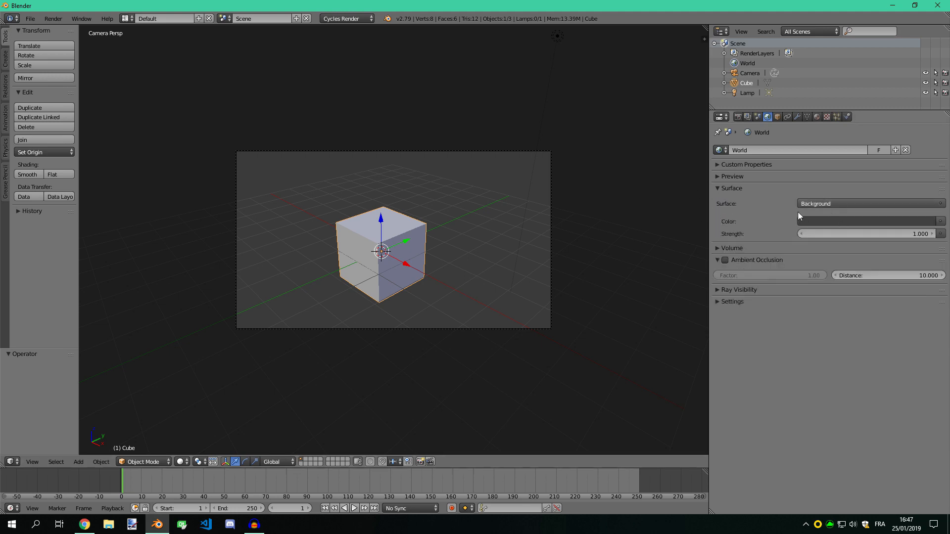
click(845, 204)
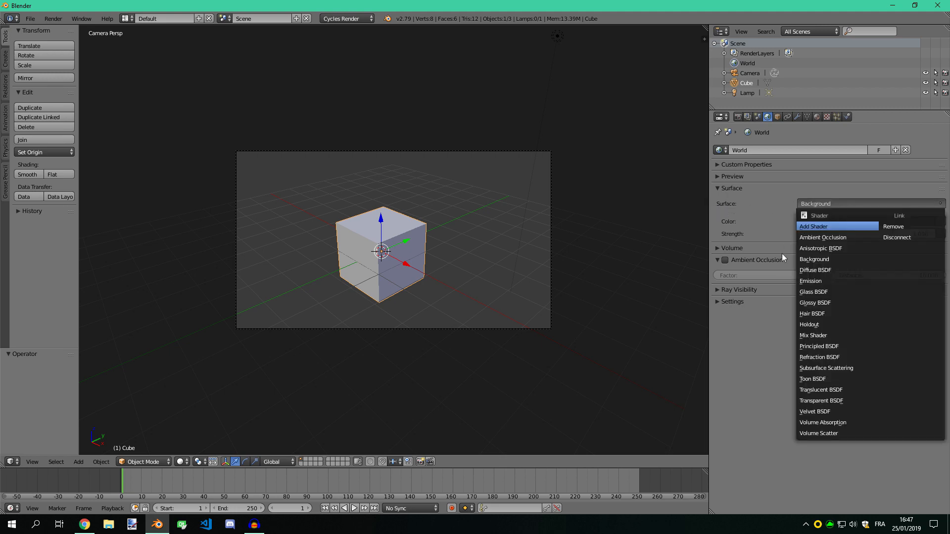
click(829, 259)
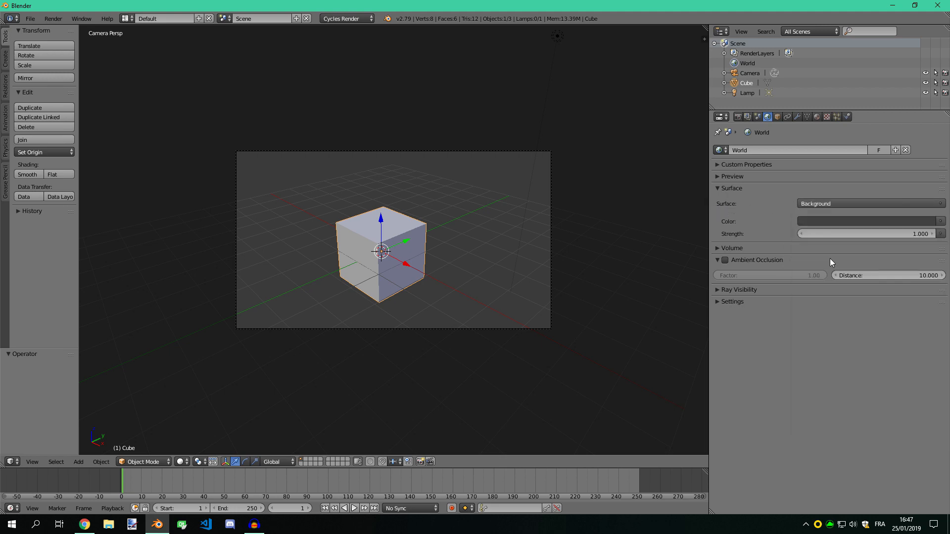
click(844, 204)
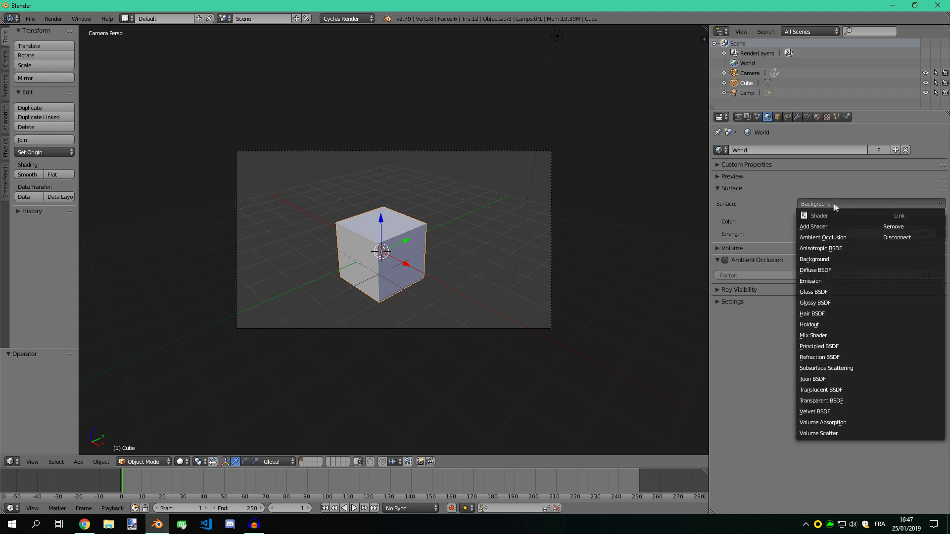
click(835, 204)
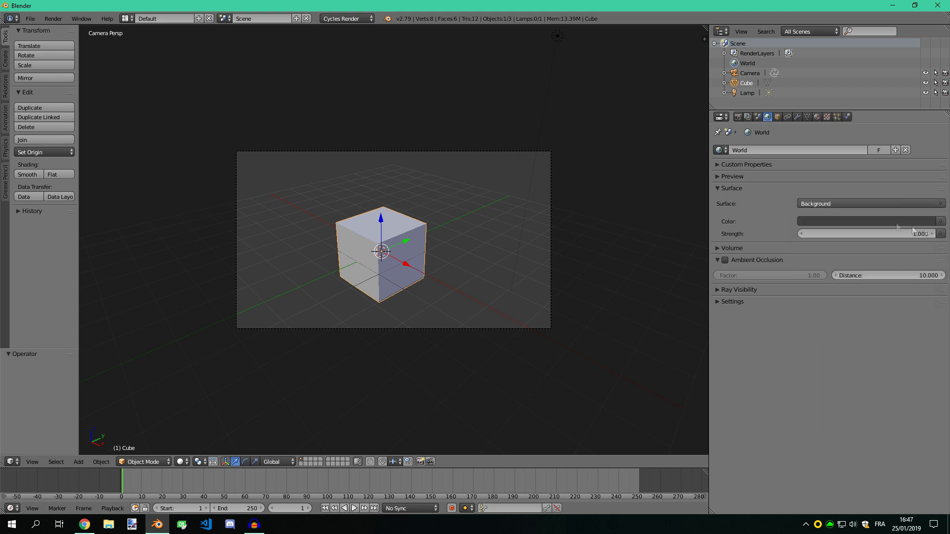
Assign an Environment Texture to the world colour and load spruit_sunrise_4k.hdr from the HDRI folder
click(940, 224)
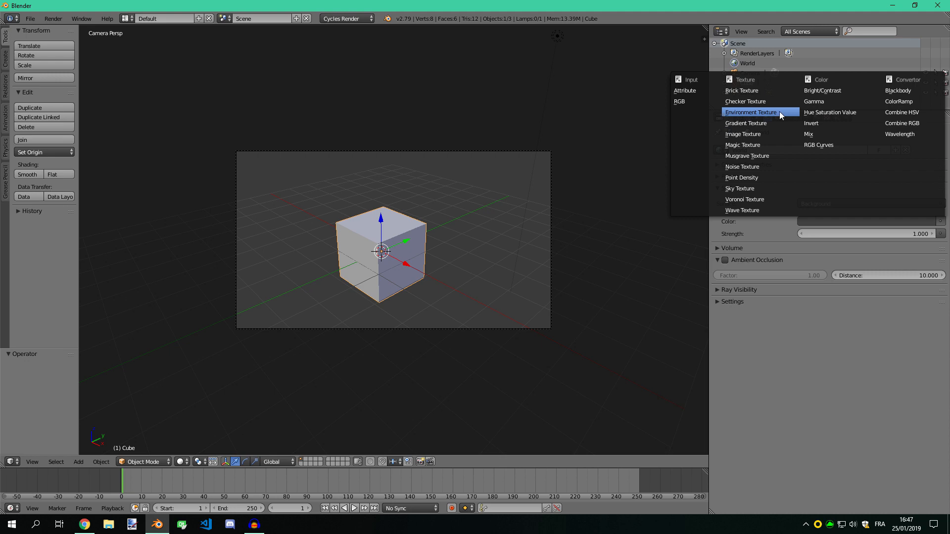
click(729, 114)
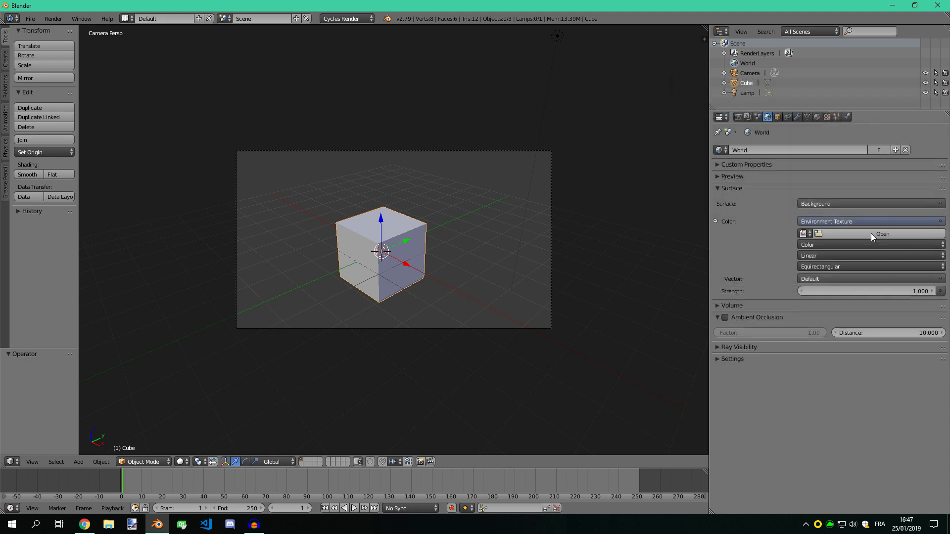
click(871, 233)
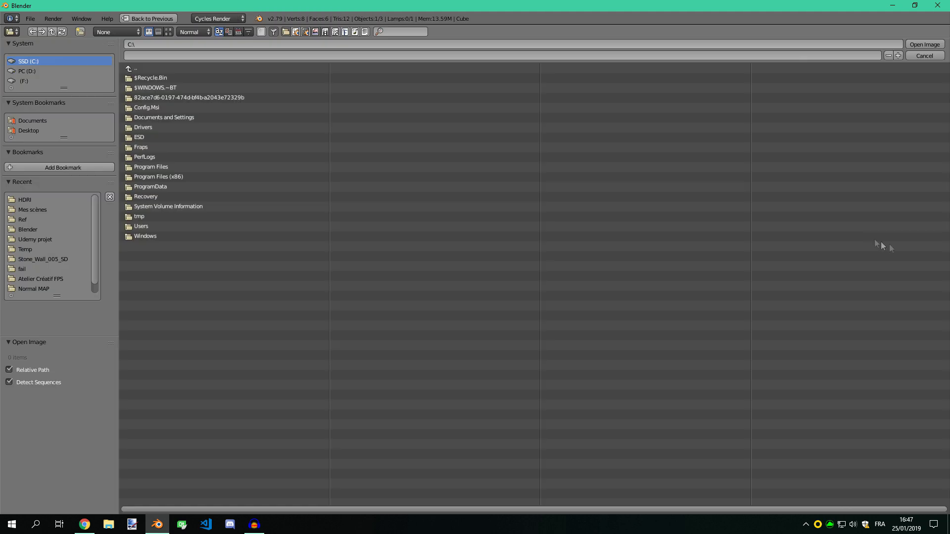
click(25, 201)
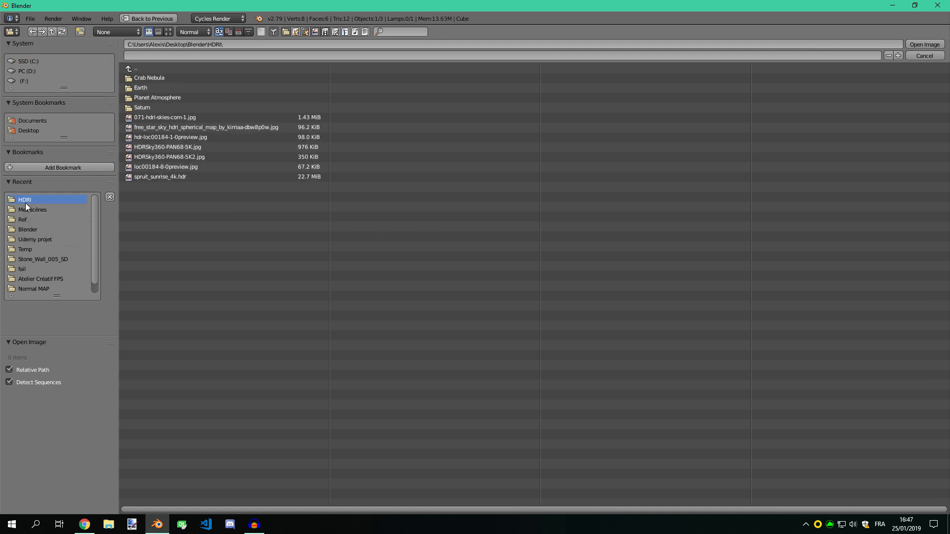
double_click(174, 177)
Show the viewport in Rendered shading, look around the environment, and return to the camera view
scroll(499, 215, up, 2)
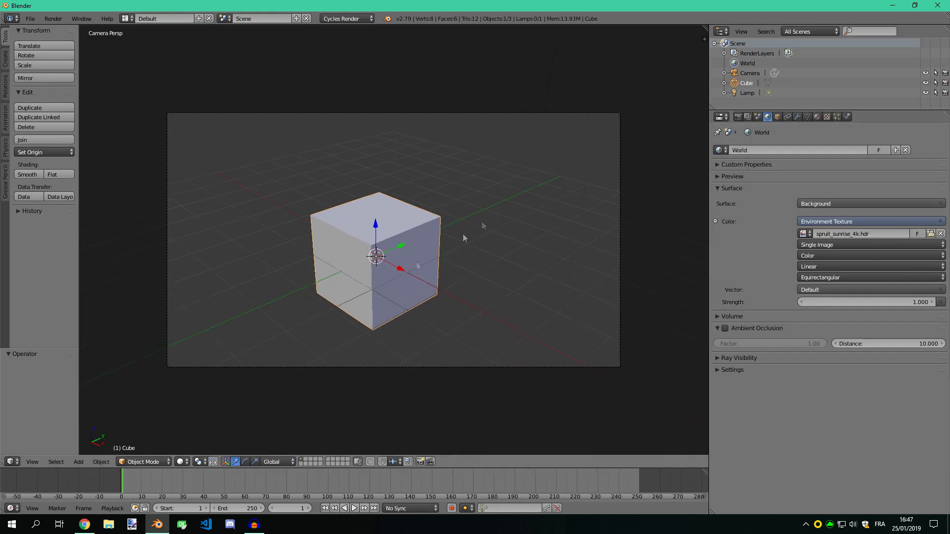
click(181, 461)
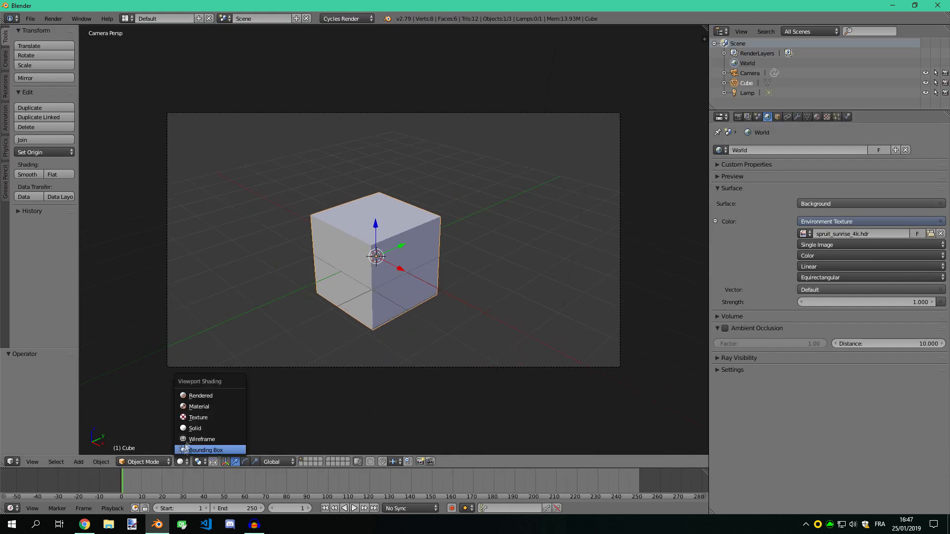
click(197, 398)
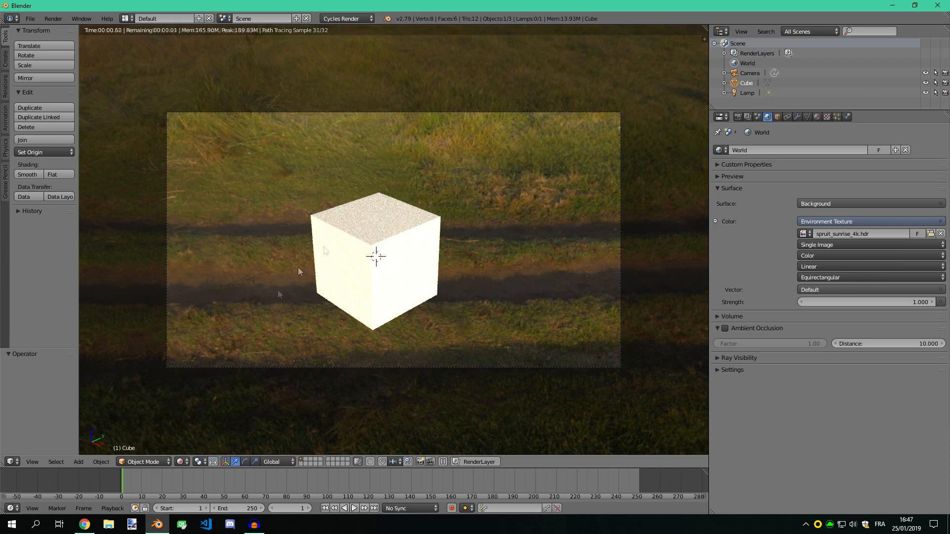
middle_drag(377, 193, 417, 194)
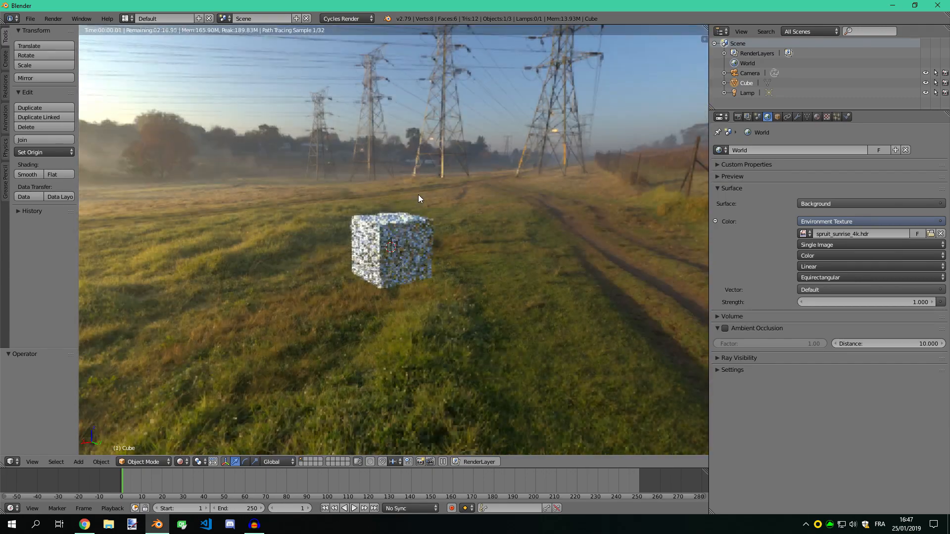
key(KP_0)
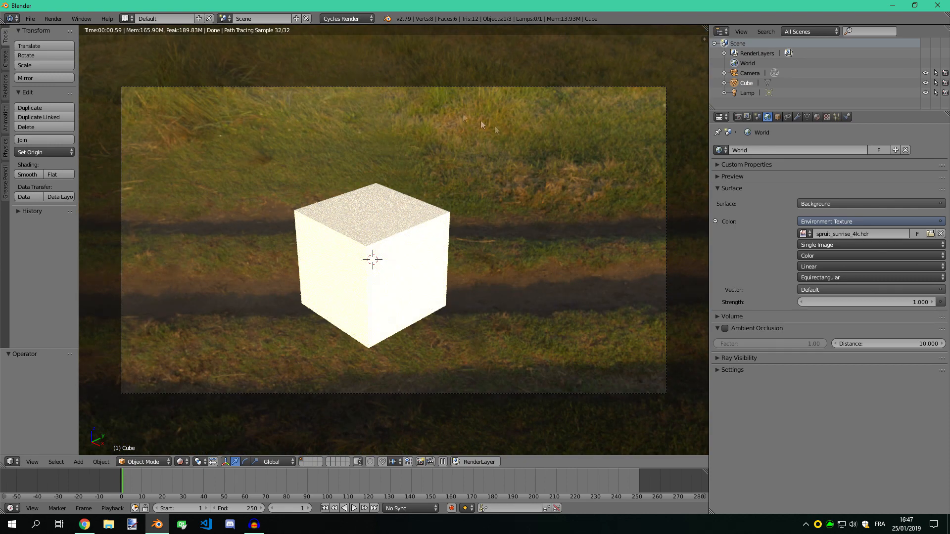
Select the camera and move it by about 0.60 in X, -0.93 in Y and -2.17 in Z
right_click(337, 87)
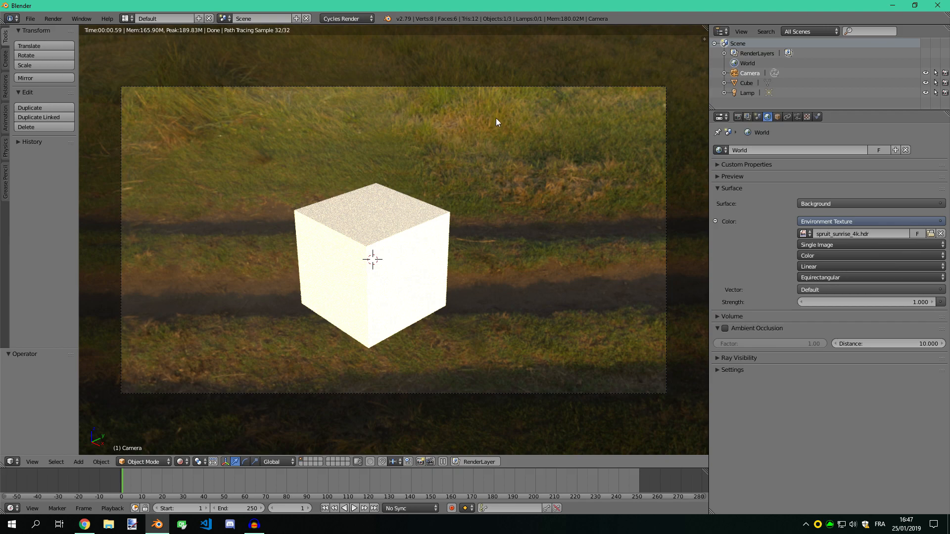
key(g)
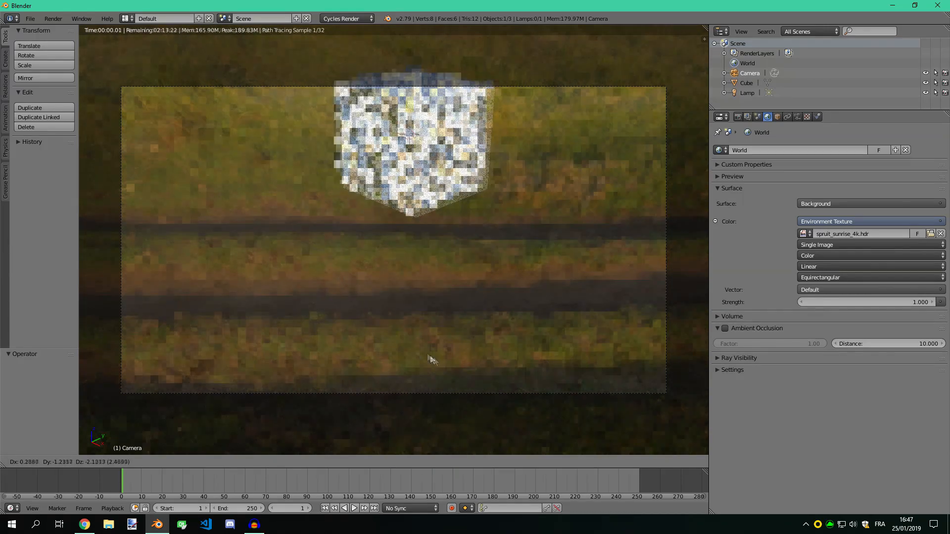
click(470, 355)
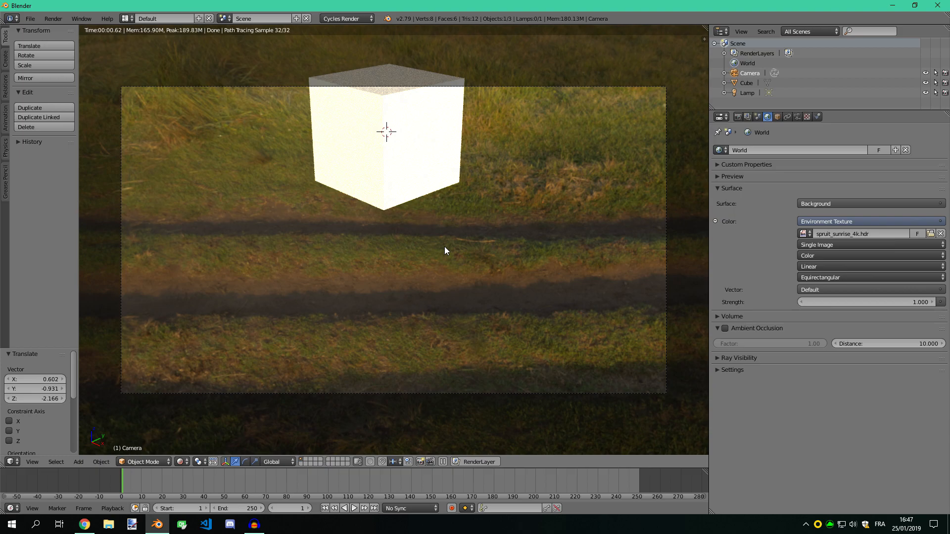
Reposition the camera with walk navigation so the cube stands mid-frame, seen slightly from above, with the grass field and pylons behind it
key(shift+f)
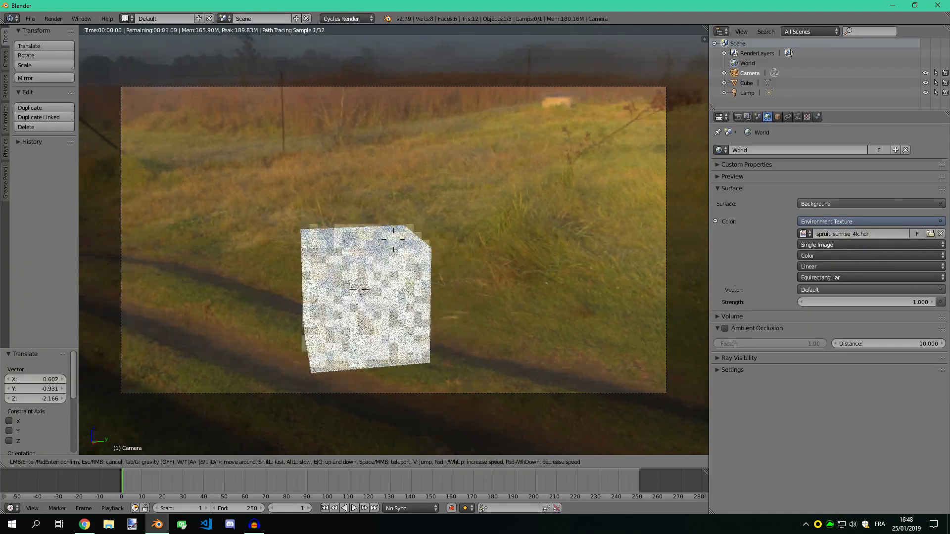
key(d)
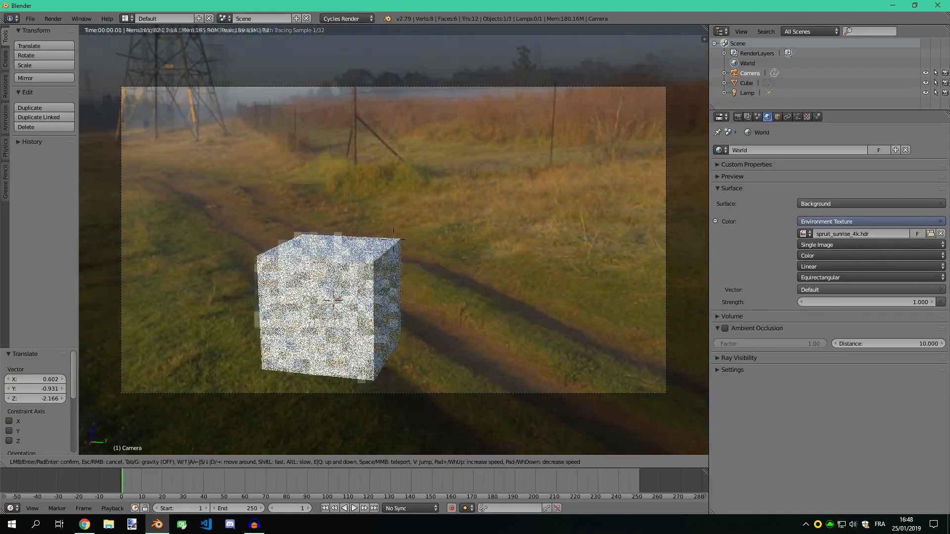
key(d)
key(q)
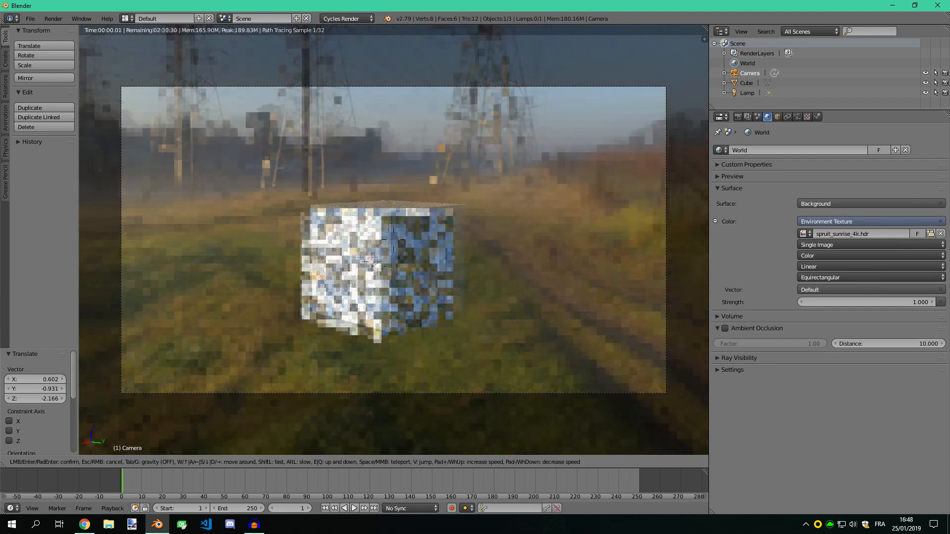
key(q)
key(q)
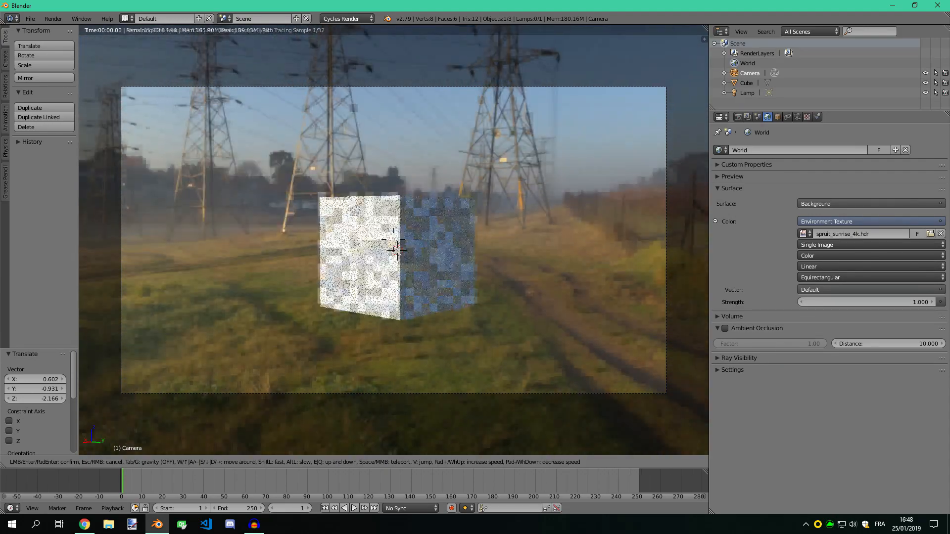
key(s)
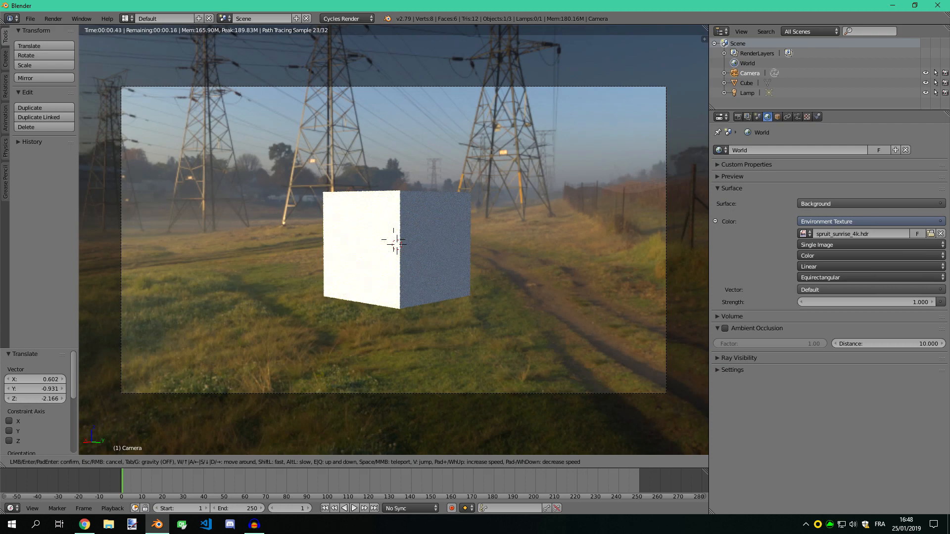
key(w)
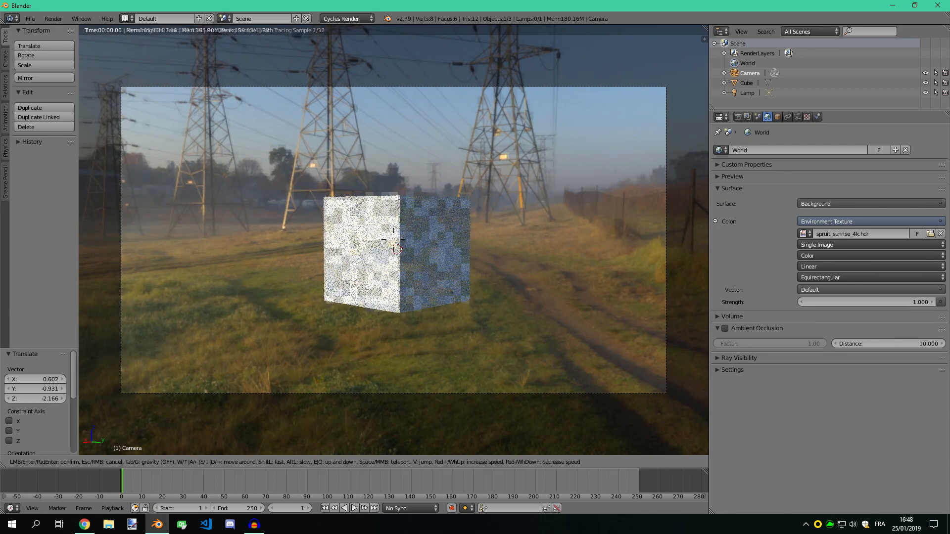
key(a)
key(s)
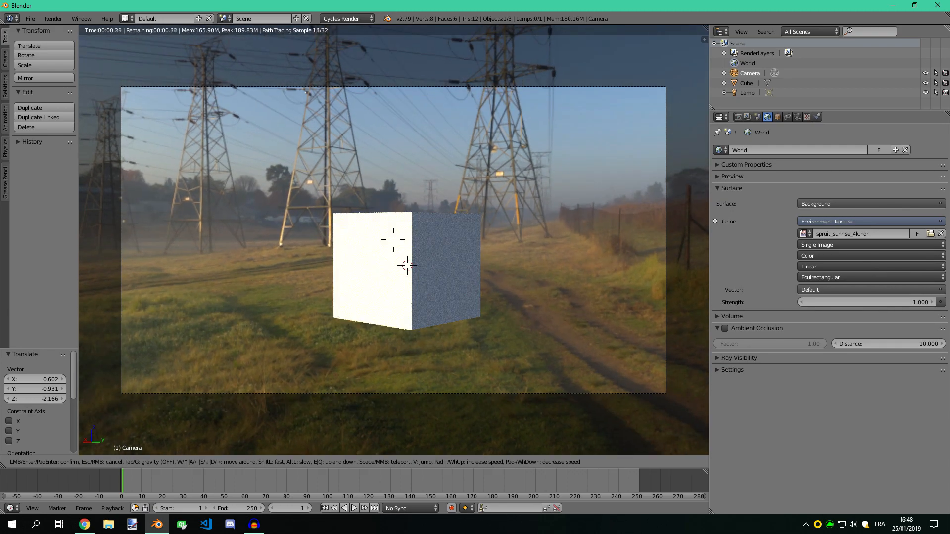
key(e)
key(e)
key(d)
key(d)
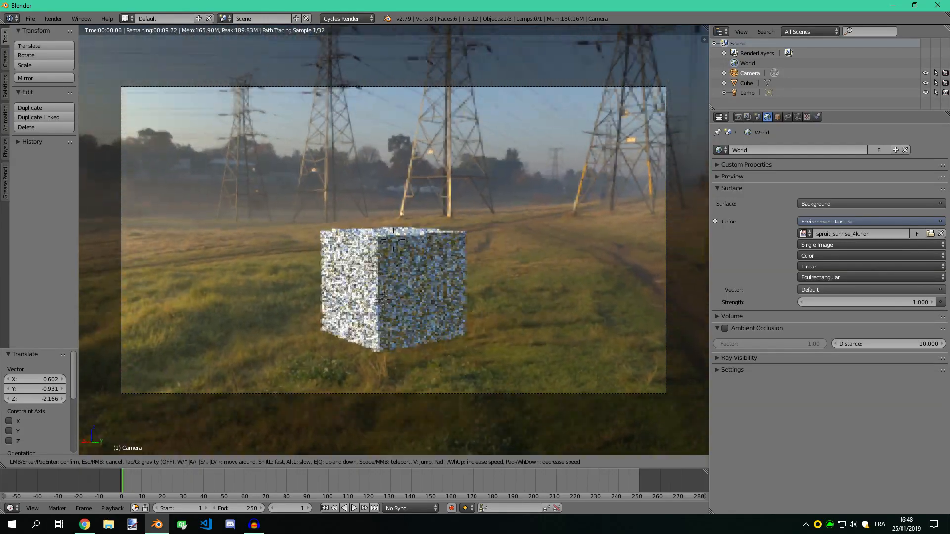
click(393, 240)
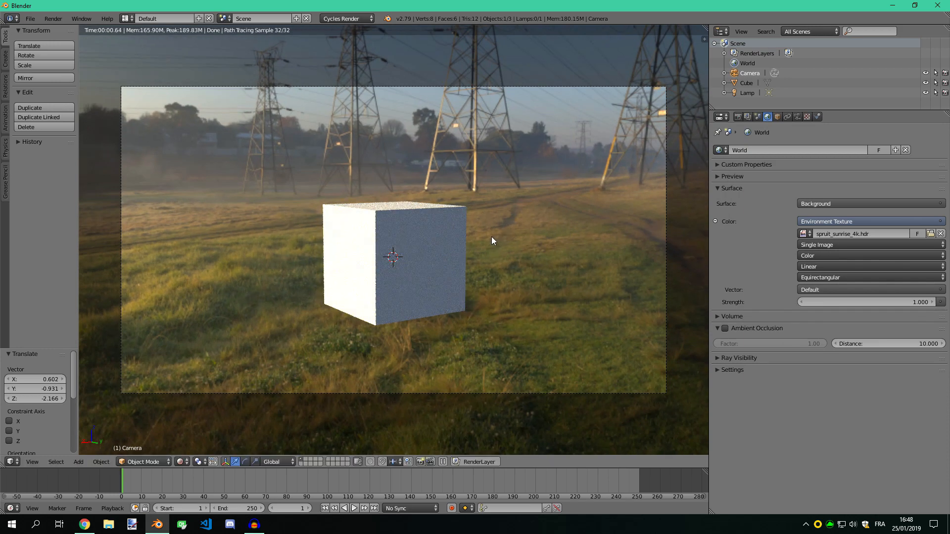
Add a plane with radius 1 at the origin of the scene
key(shift+a)
mouse_move(491, 237)
click(532, 236)
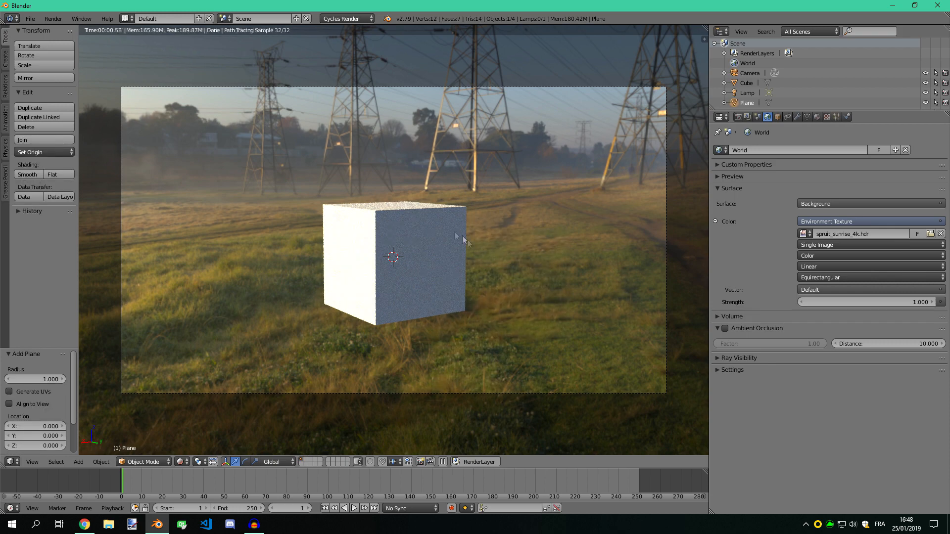
Move the plane down about 0.92 along Z and scale it up by about 6.84 as a floor under the cube
key(g)
key(z)
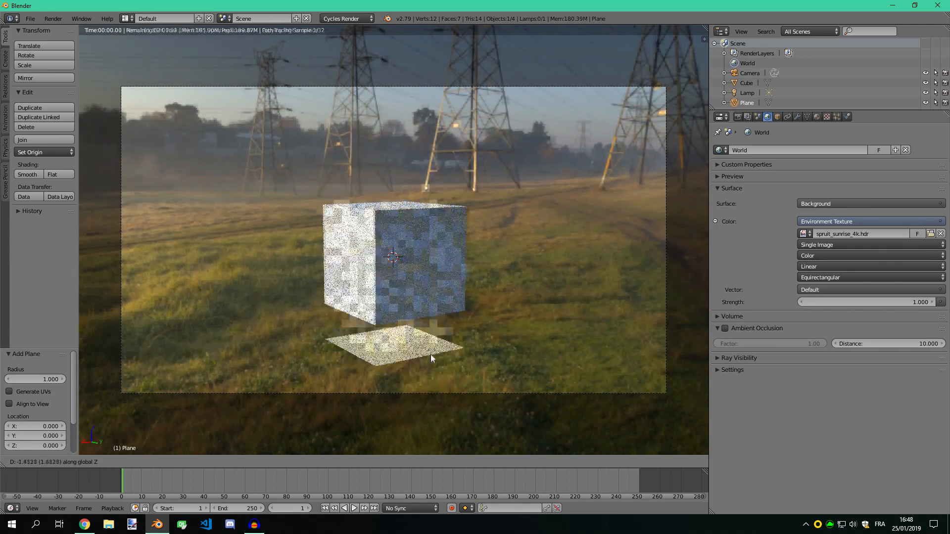
click(431, 328)
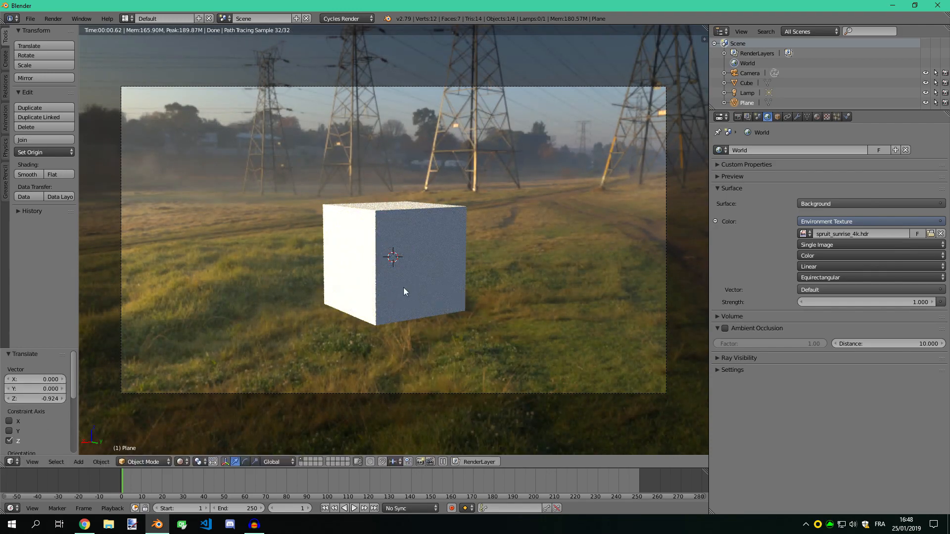
key(s)
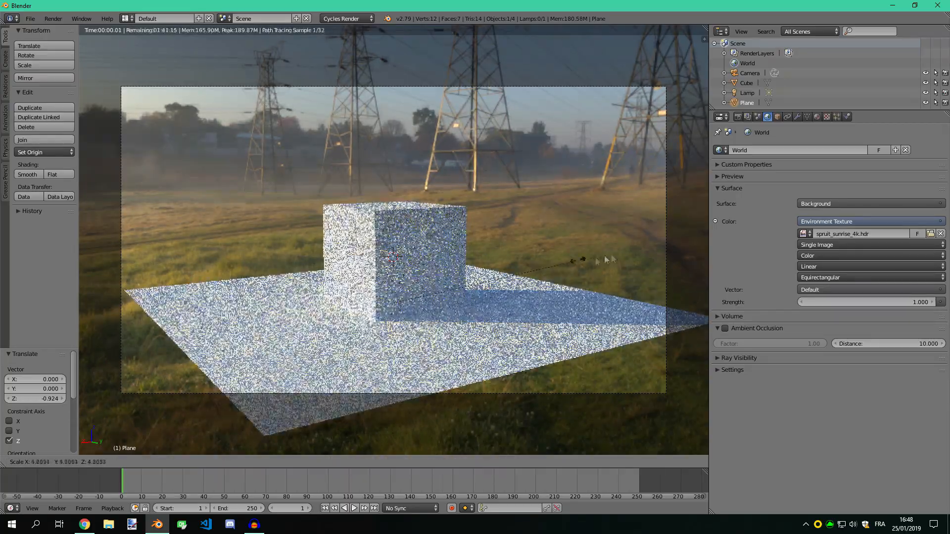
click(651, 248)
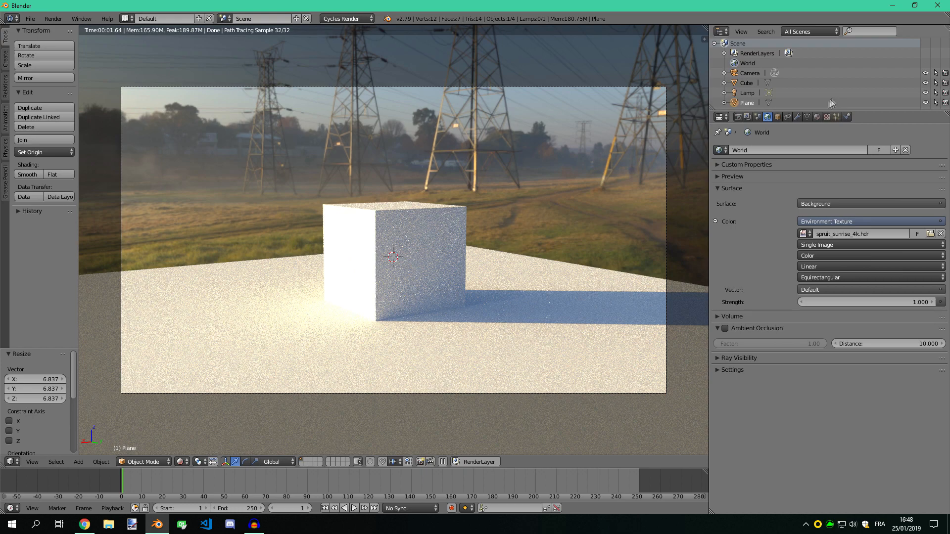
Give the plane a new material with a Glossy BSDF surface and a roughness of about 0.048
click(817, 117)
click(792, 183)
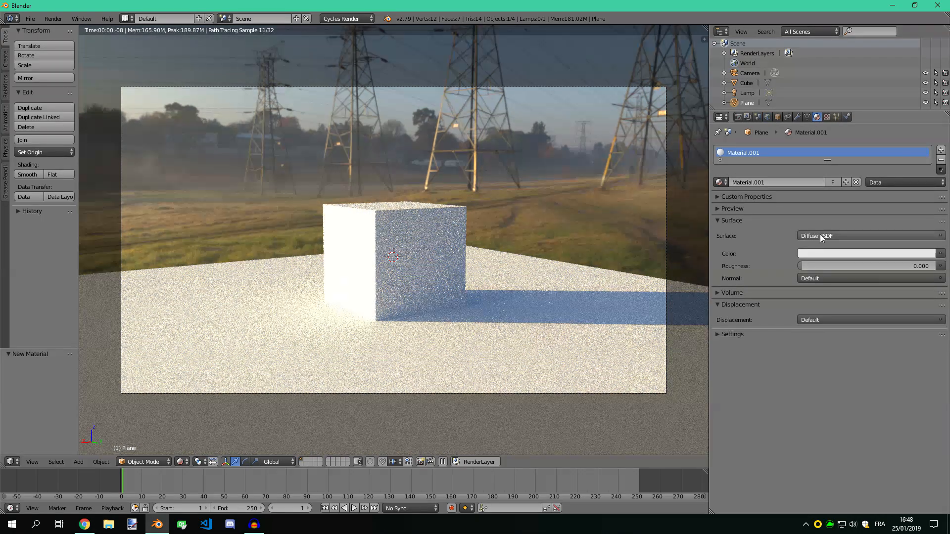
click(822, 236)
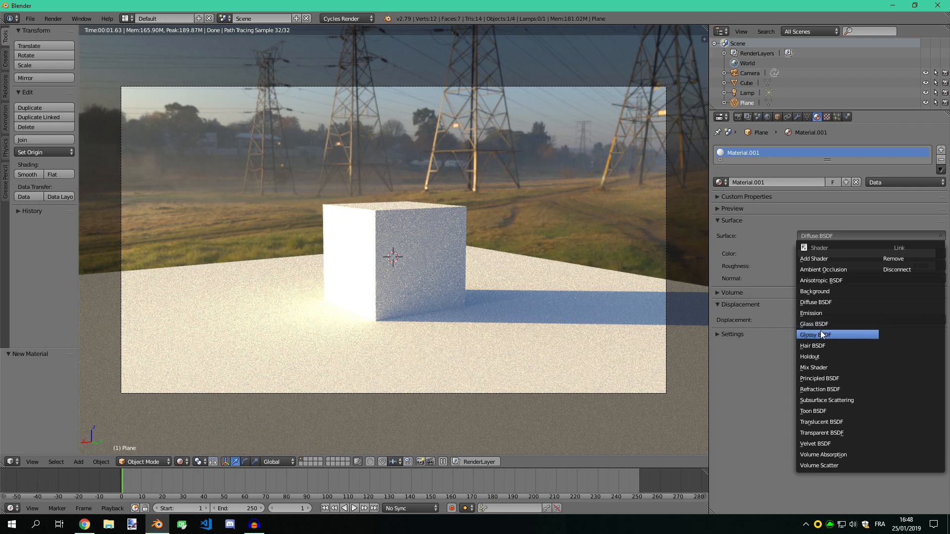
click(824, 334)
drag(811, 279, 817, 279)
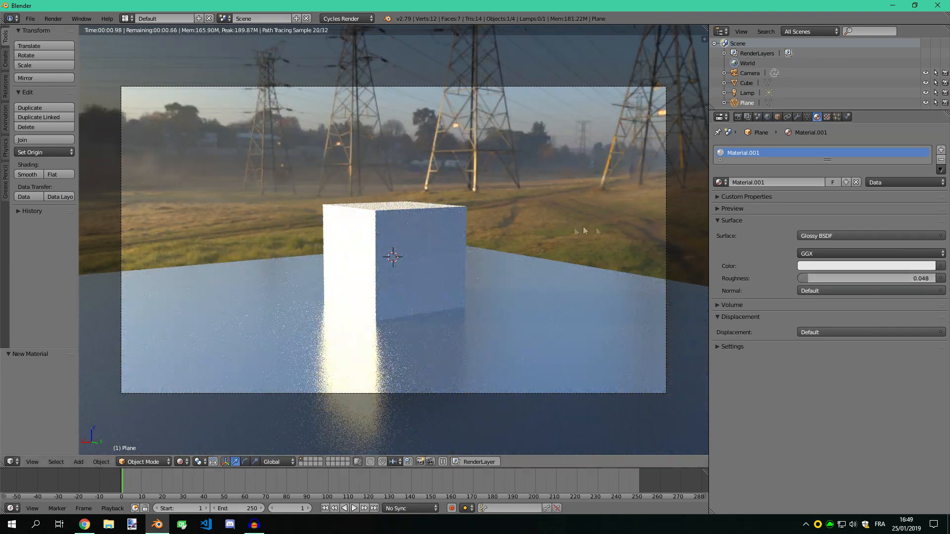
Set the strength of the world's environment background to 0.6
click(768, 117)
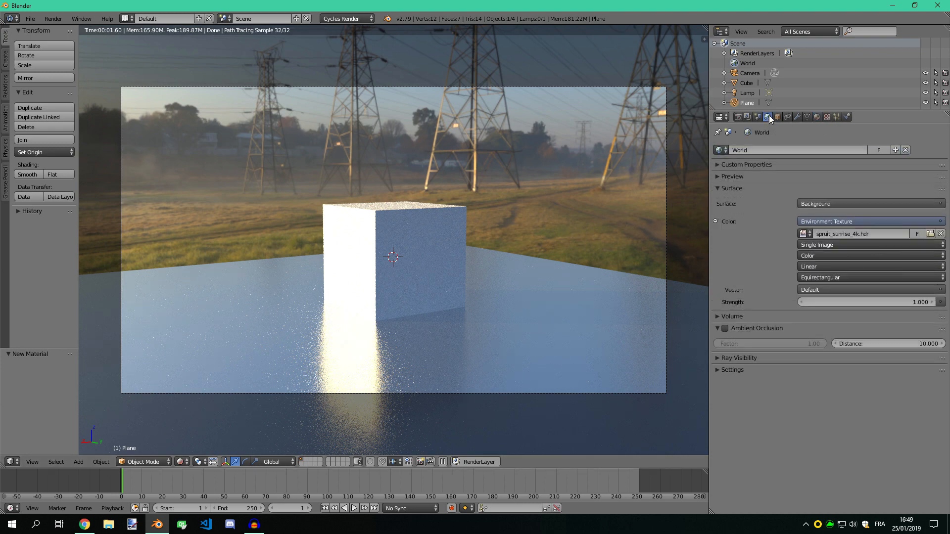
click(801, 302)
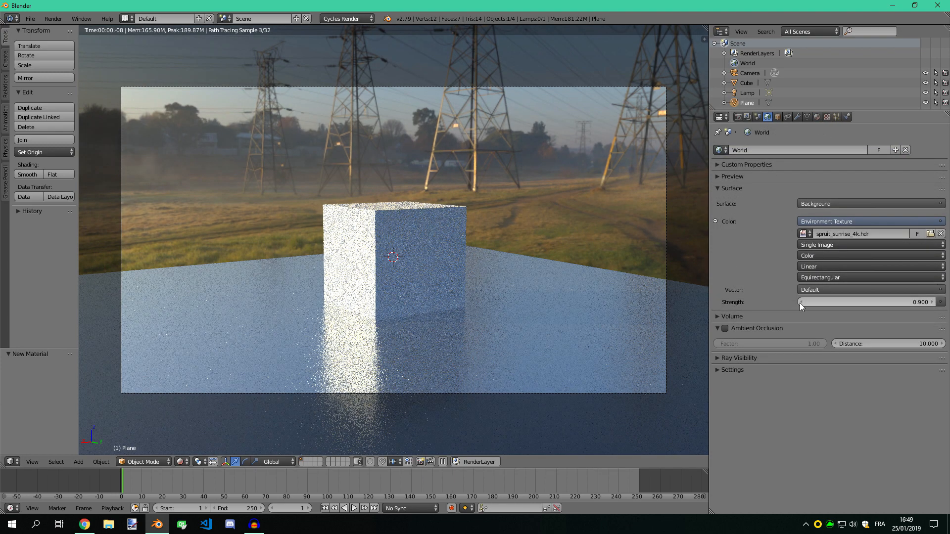
click(802, 303)
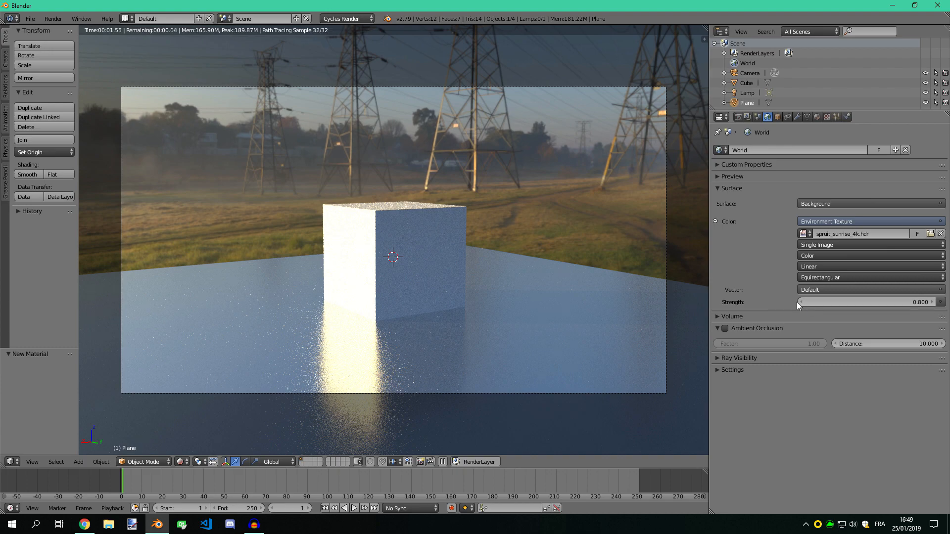
click(802, 302)
click(802, 302)
click(801, 302)
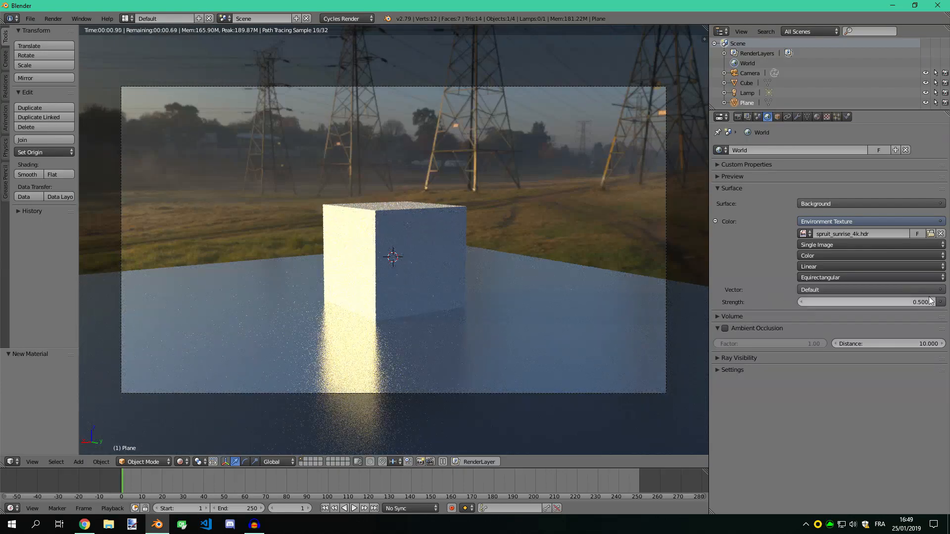
click(932, 303)
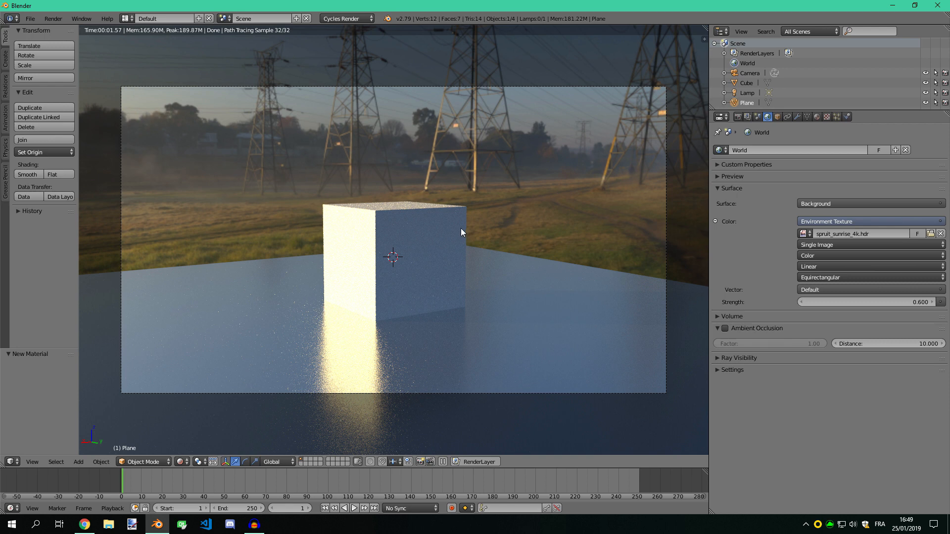
Select the camera and set the Cube as its depth of field focus object
right_click(375, 88)
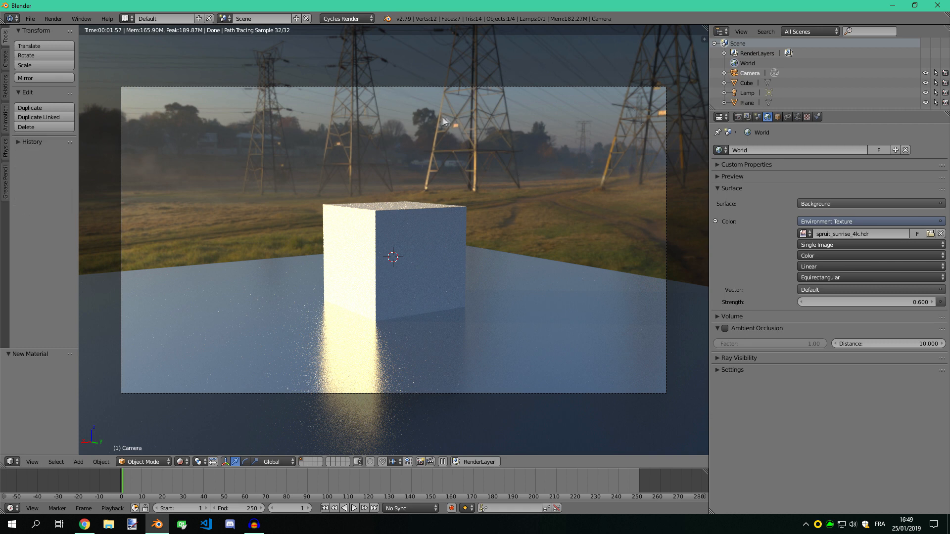
click(798, 117)
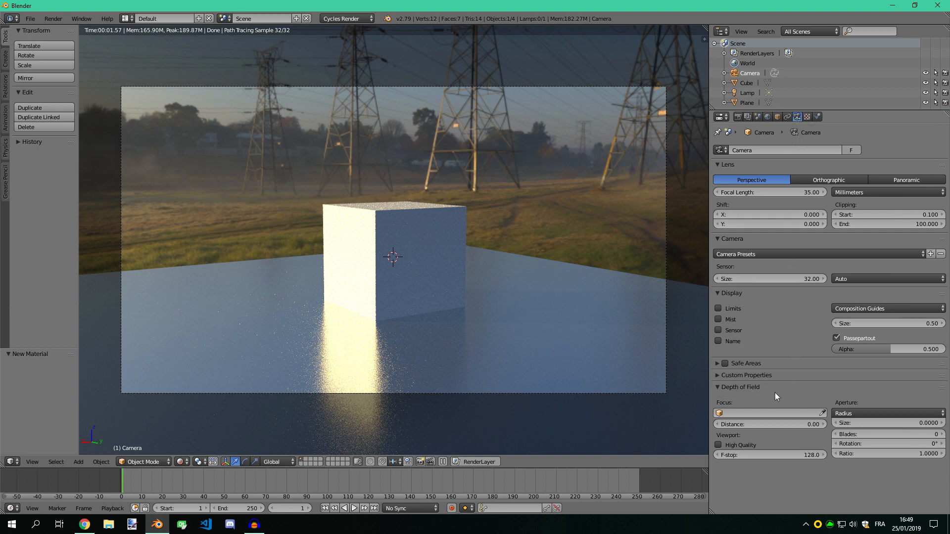
click(752, 412)
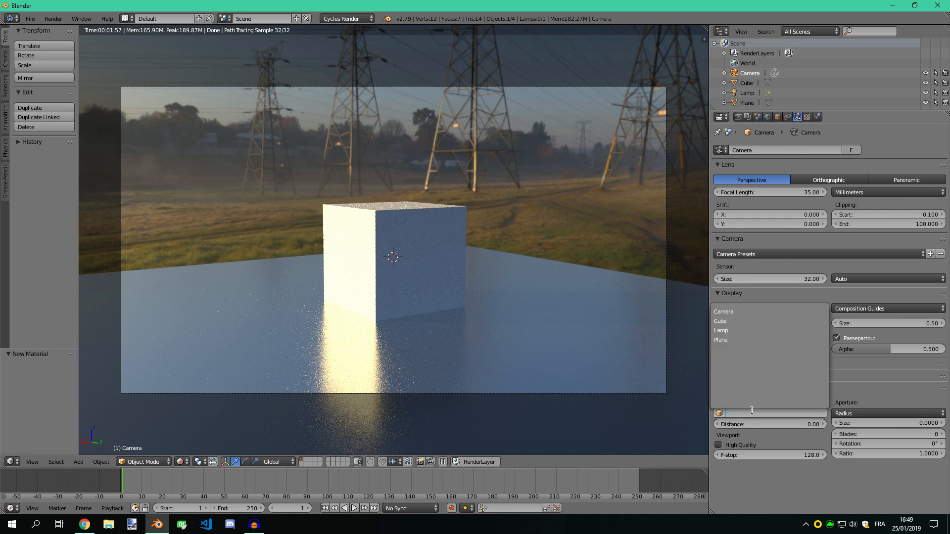
click(723, 321)
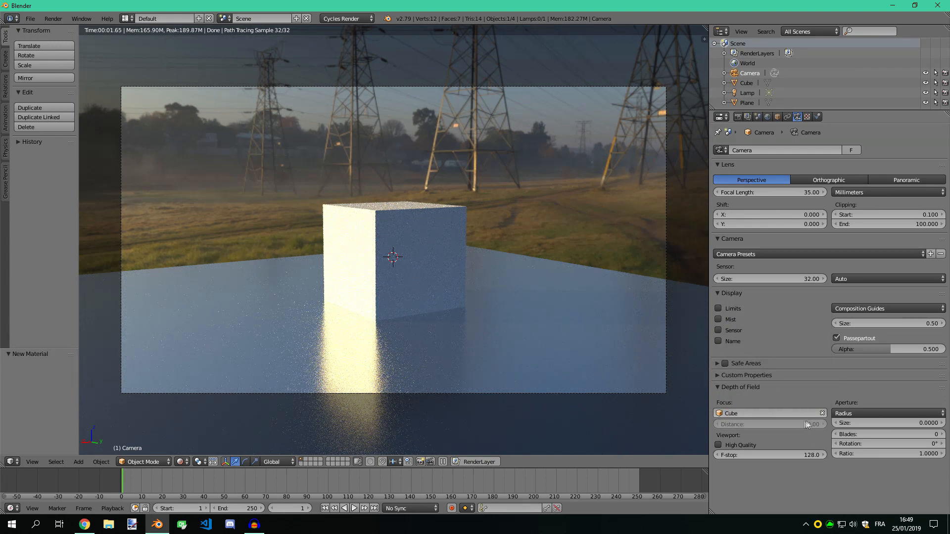
Keep the camera's aperture type as Radius and set the aperture size to 0.13
click(866, 413)
click(855, 413)
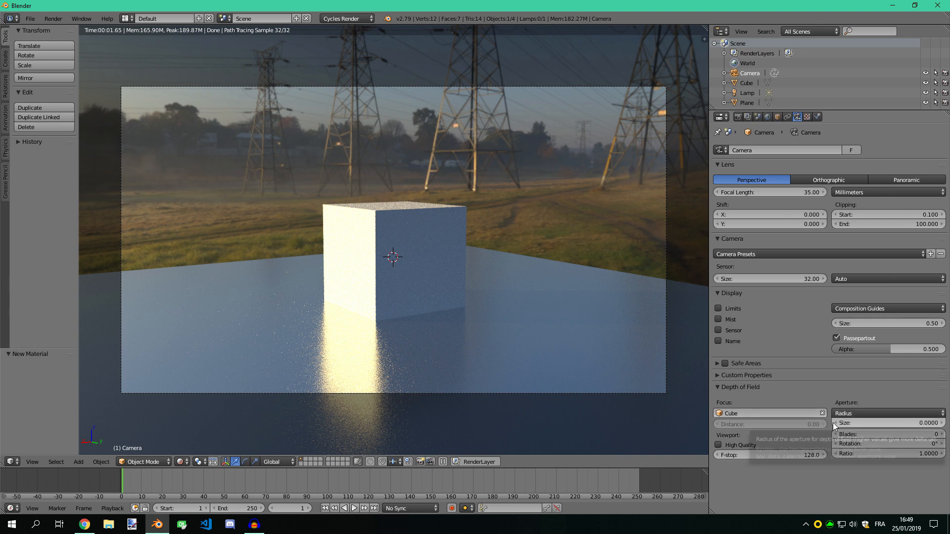
click(943, 424)
click(943, 424)
click(943, 424)
click(944, 424)
click(943, 424)
click(943, 424)
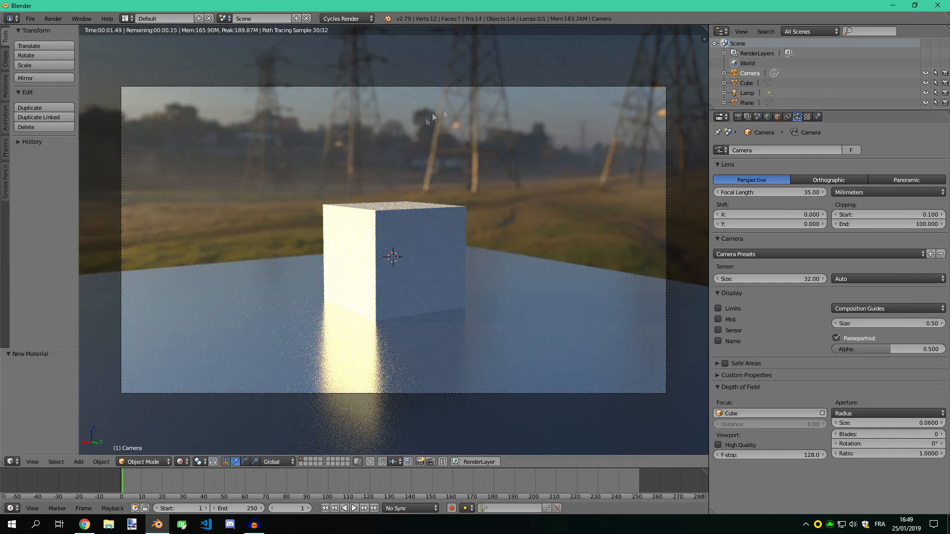
drag(939, 425, 901, 431)
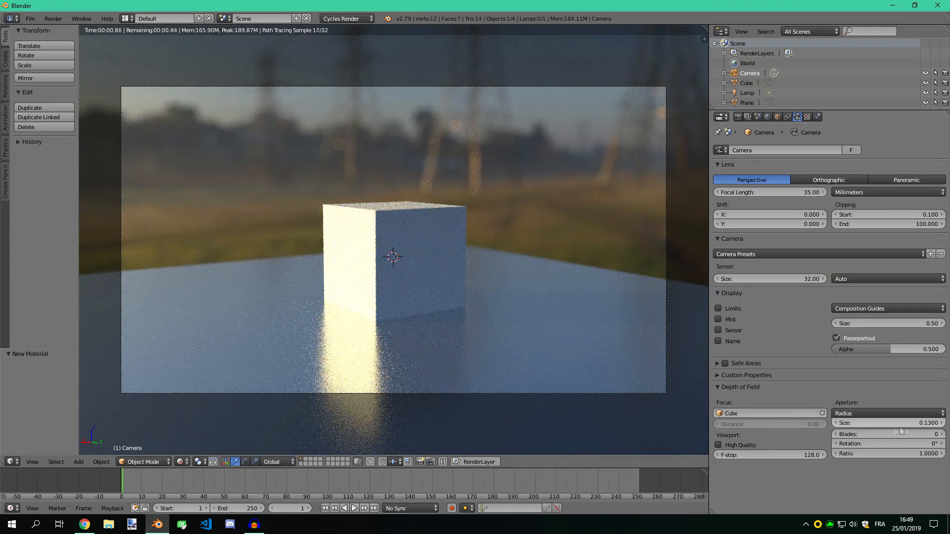
Render the current frame from the camera and inspect the result
scroll(581, 227, up, 1)
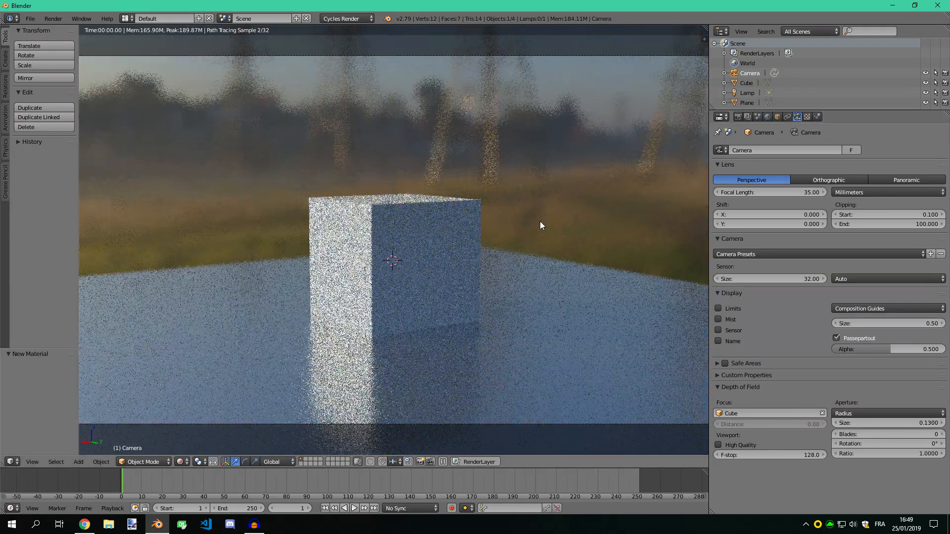
scroll(509, 258, down, 1)
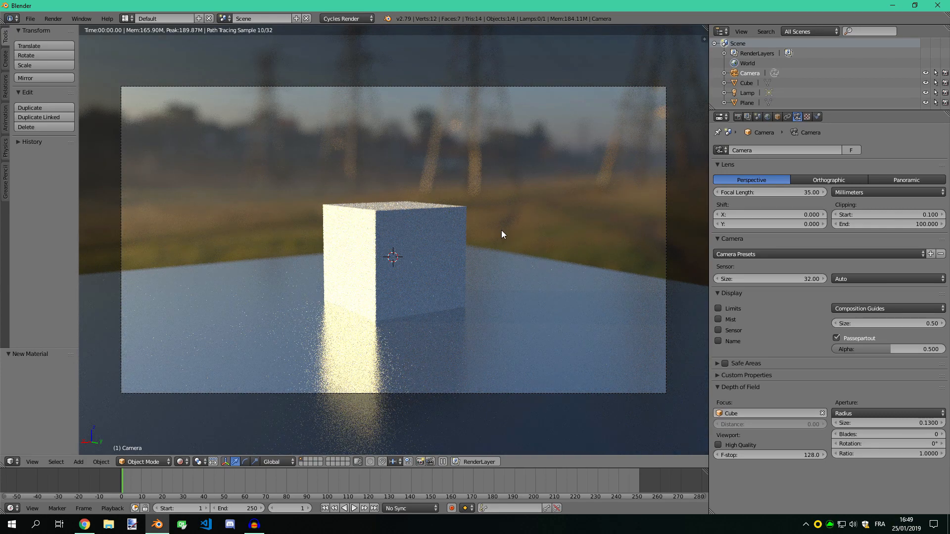
key(F12)
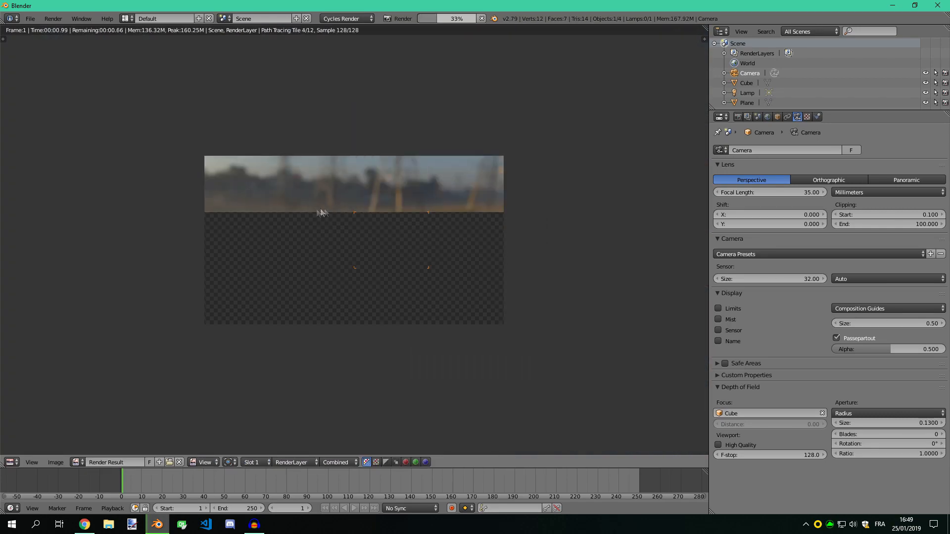
scroll(329, 213, up, 2)
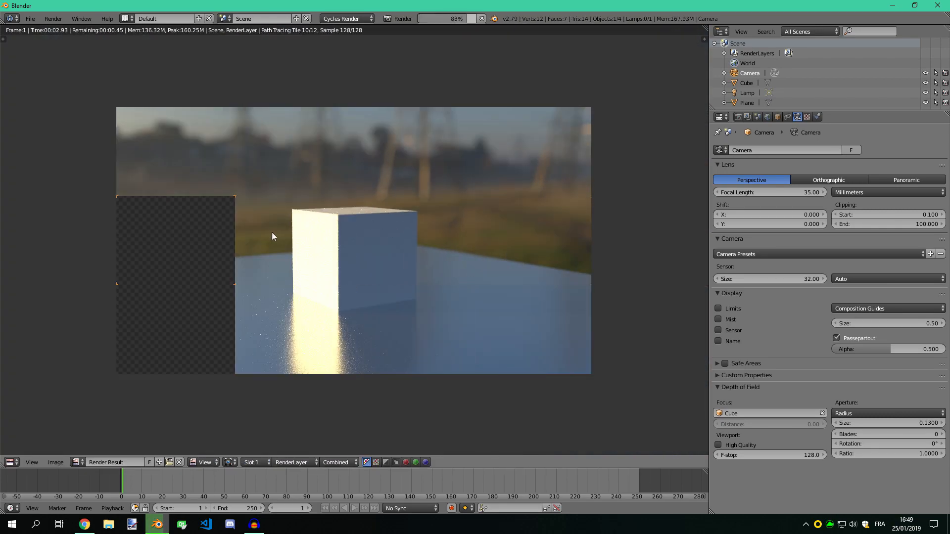
scroll(272, 236, up, 1)
middle_drag(257, 212, 304, 214)
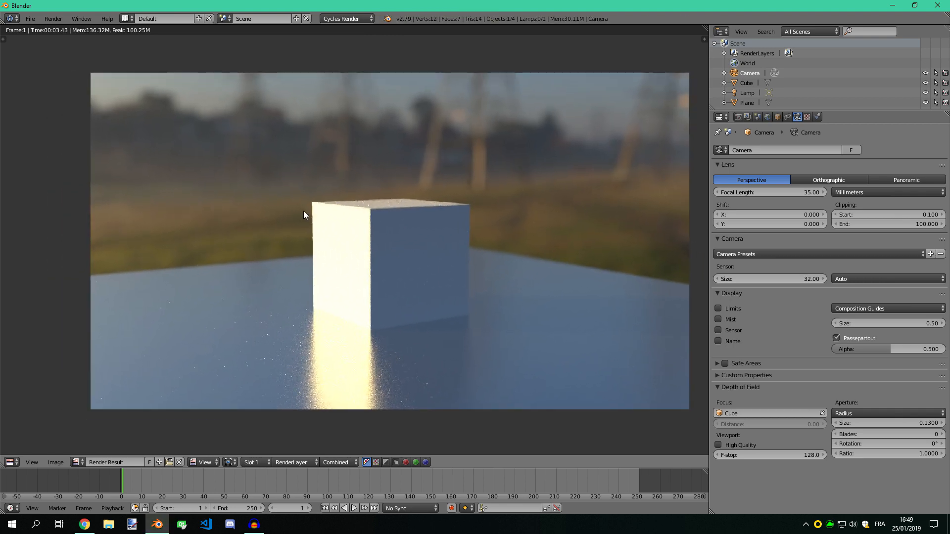